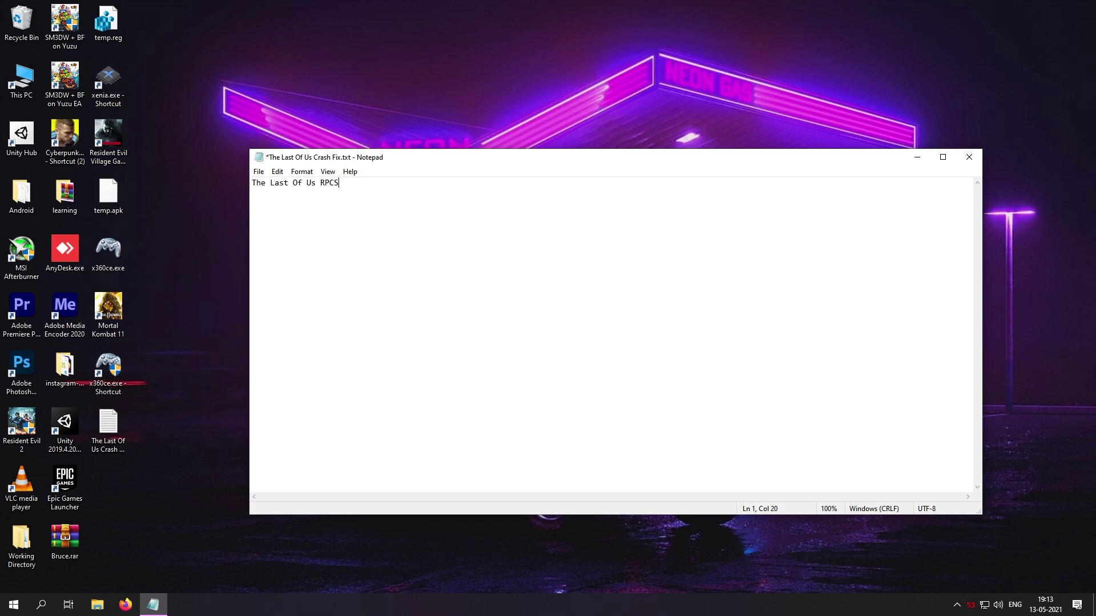
Step: Complete the note's title as "The Last Of Us RPCS3 Emulator Fix", and launch RPCS3 with The Last of Us selected
{"action": "type", "text": "Emulator Fix"}
{"action": "key", "text": "super"}
{"action": "type", "text": "rpcs3"}
{"action": "key", "text": "Return"}
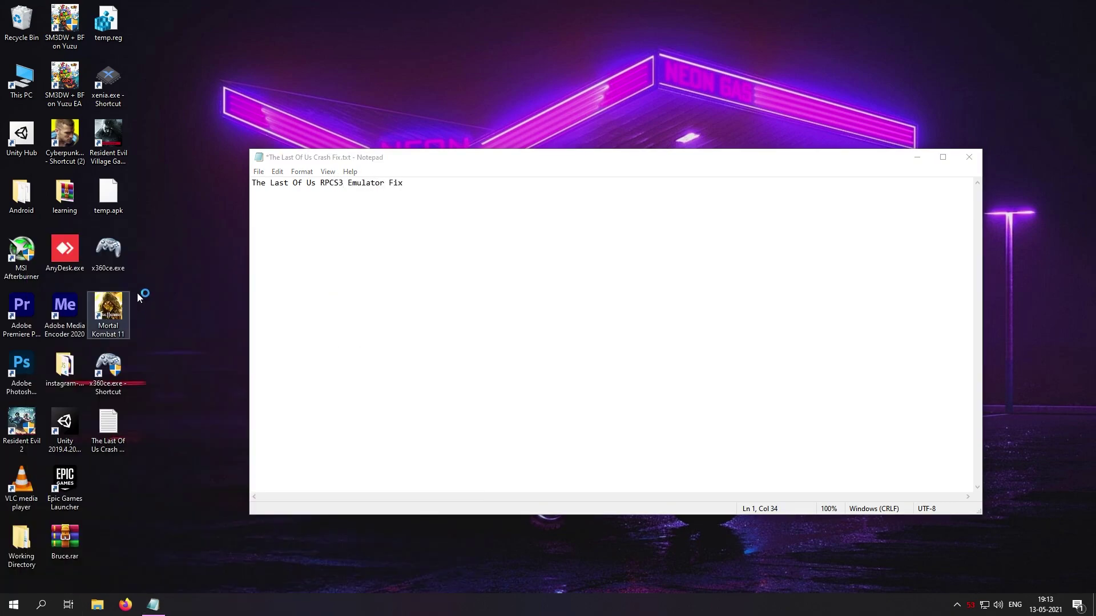
{"action": "left_click", "coordinate": [392, 302]}
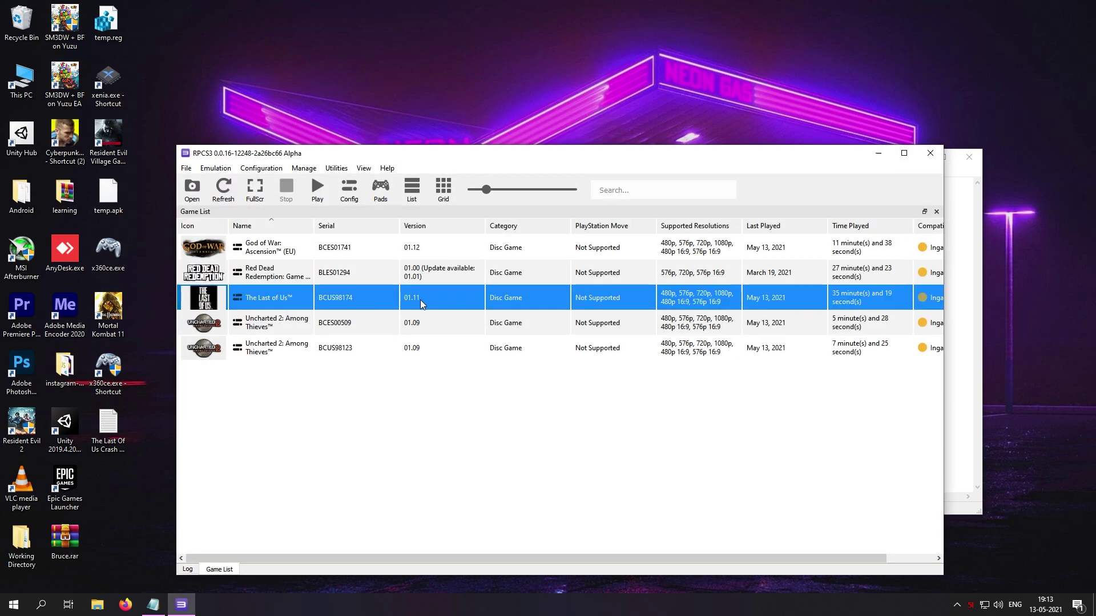
Step: Switch to Notepad, add the line "1. make sure to update the game!" and move its window aside to uncover the game list
{"action": "key", "text": "alt+Tab"}
{"action": "type", "text": "ake sure to update the gae"}
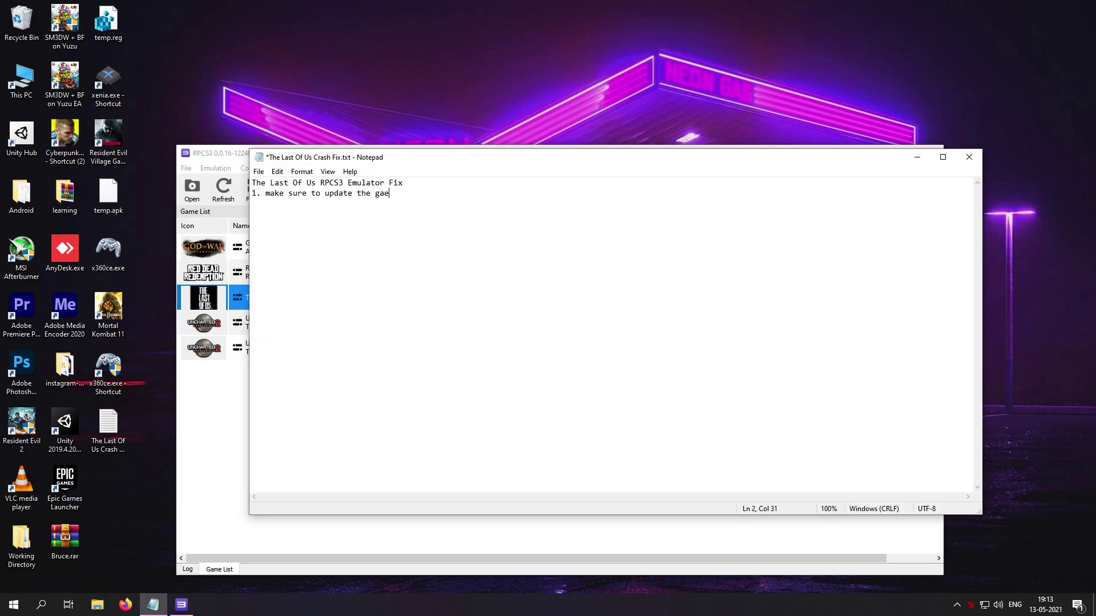
{"action": "key", "text": "BackSpace"}
{"action": "type", "text": "me!"}
{"action": "key", "text": "Return"}
{"action": "left_click_drag", "start_coordinate": [569, 165], "coordinate": [864, 218]}
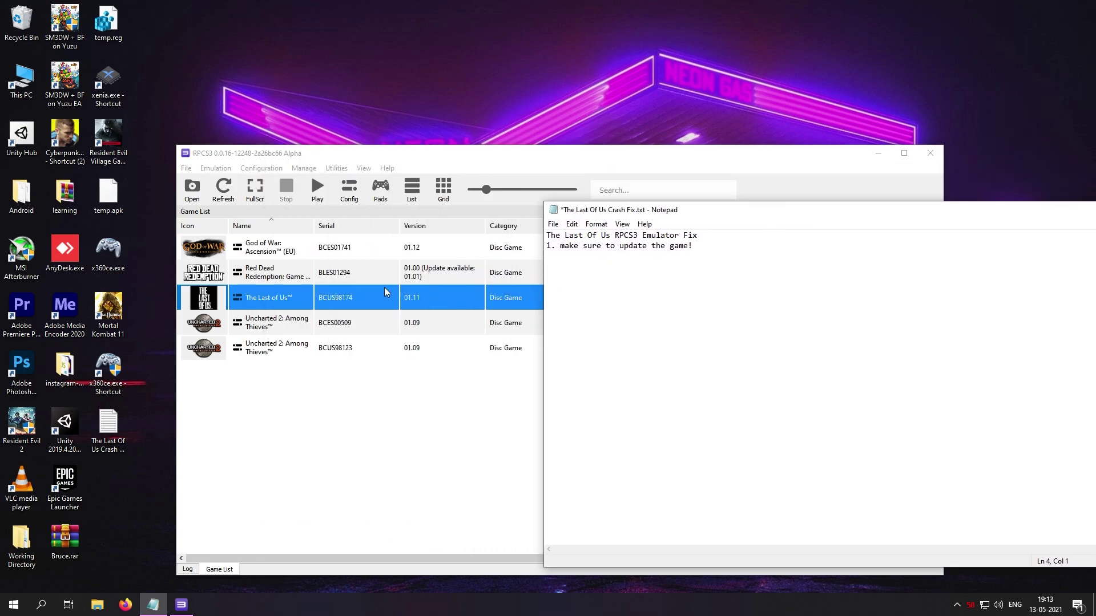
{"action": "left_click", "coordinate": [344, 290]}
{"action": "right_click", "coordinate": [327, 305]}
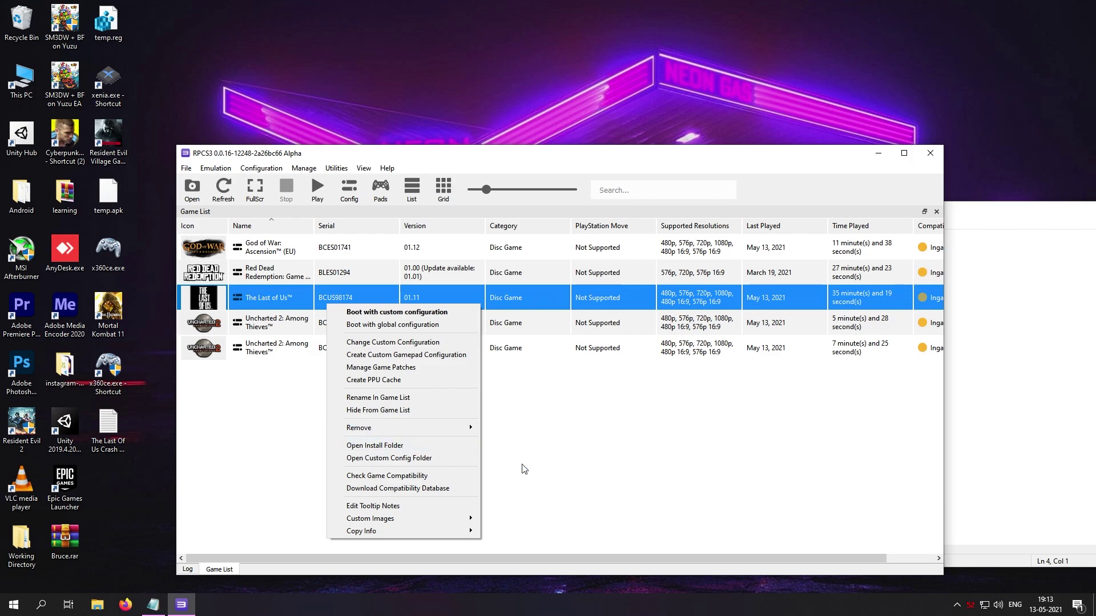
Step: Switch to Notepad and add "2. Download patches!" as the second line of the fix list
{"action": "key", "text": "alt+Tab"}
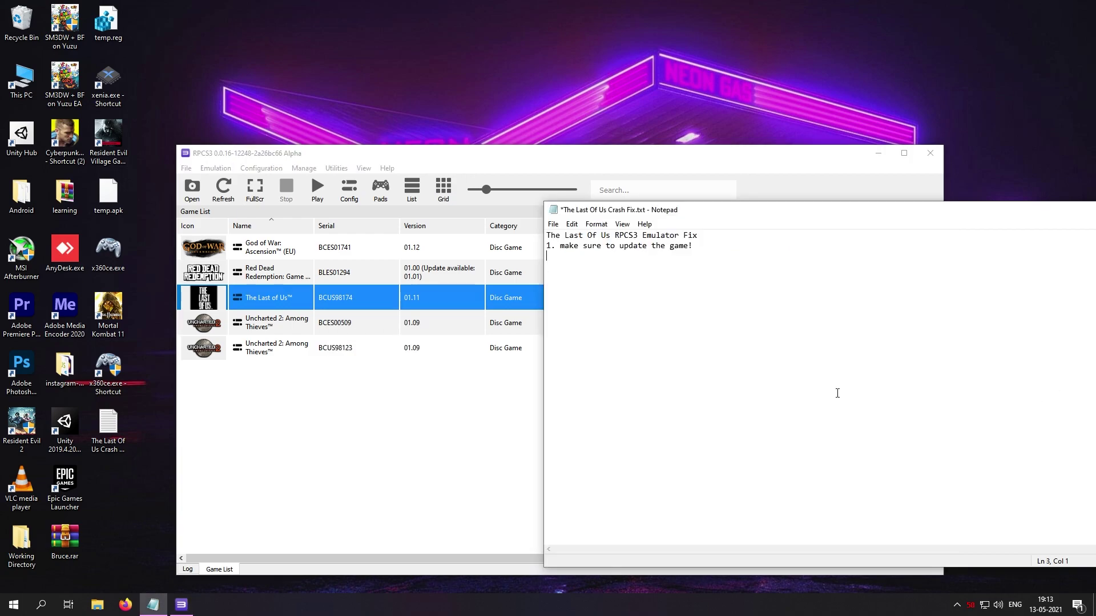
{"action": "key", "text": "BackSpace"}
{"action": "type", "text": "2. Create a custom"}
{"action": "key", "text": "BackSpace"}
{"action": "key", "text": "BackSpace"}
{"action": "key", "text": "BackSpace"}
{"action": "key", "text": "BackSpace"}
{"action": "key", "text": "BackSpace"}
{"action": "key", "text": "BackSpace"}
{"action": "key", "text": "BackSpace"}
{"action": "key", "text": "BackSpace"}
{"action": "key", "text": "BackSpace"}
{"action": "key", "text": "BackSpace"}
{"action": "key", "text": "BackSpace"}
{"action": "key", "text": "BackSpace"}
{"action": "key", "text": "BackSpace"}
{"action": "type", "text": "Download patches!"}
Step: Switch to RPCS3 and open the game patches of The Last of Us
{"action": "left_click", "coordinate": [473, 450]}
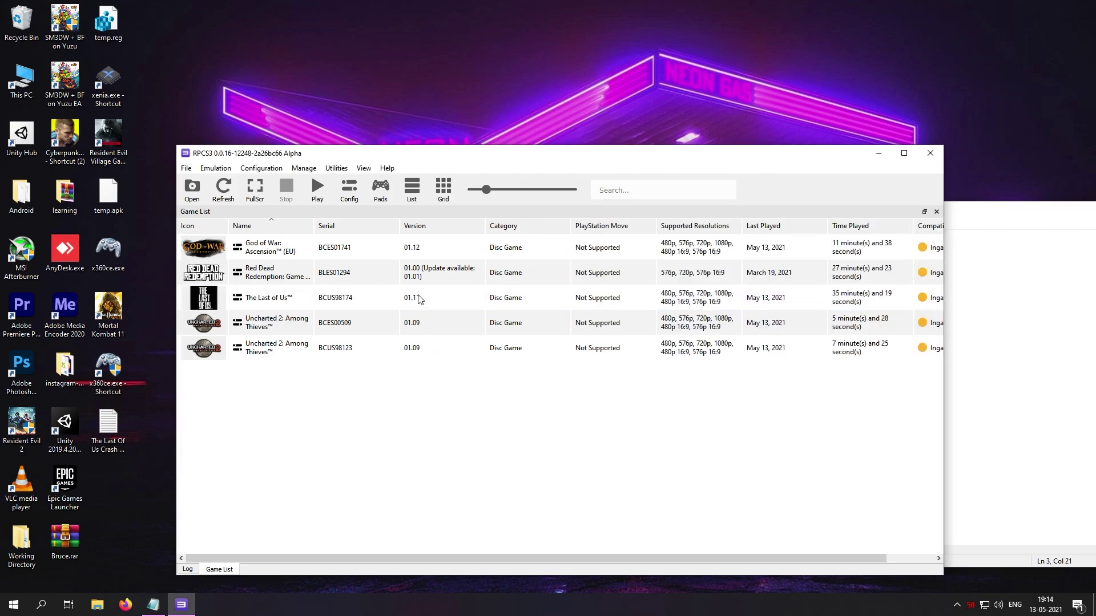
{"action": "right_click", "coordinate": [418, 291]}
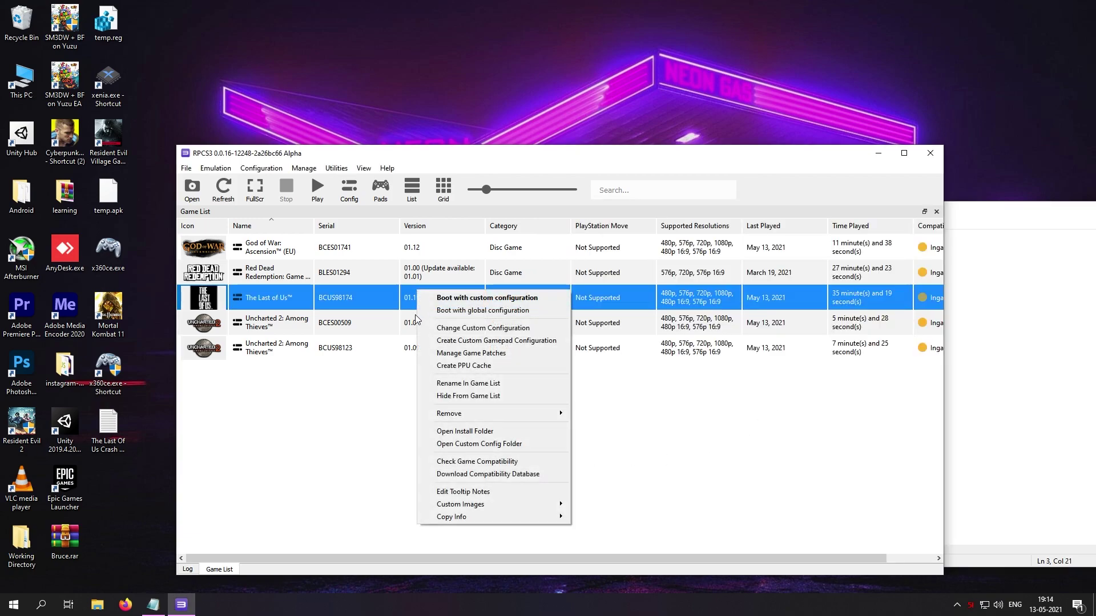
{"action": "left_click", "coordinate": [477, 353]}
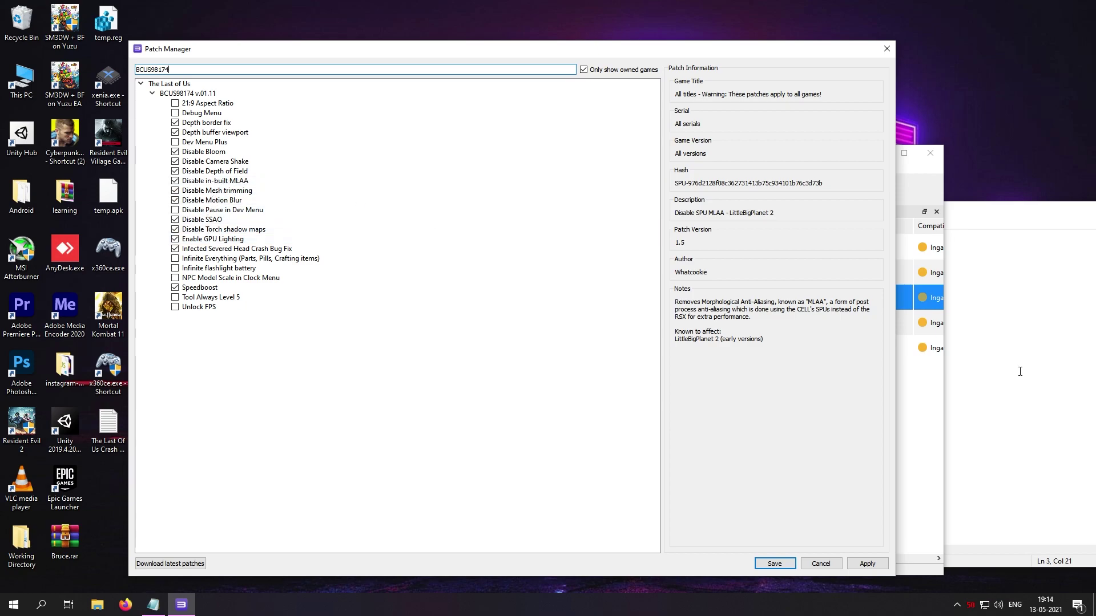
Step: In Notepad, add "3. Enable all of these patches!!!(Important) - Disable in-built MLAA (very important)" and "4. Create a custom config"
{"action": "left_click", "coordinate": [954, 371]}
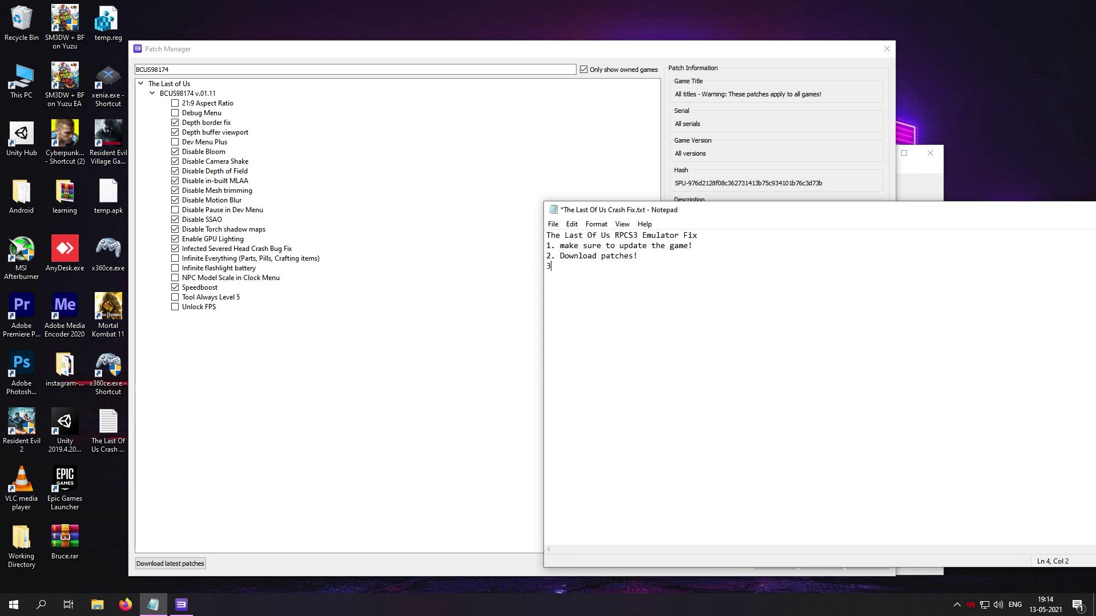
{"action": "type", "text": "3. Enable all of these patches!!!(Important) -"}
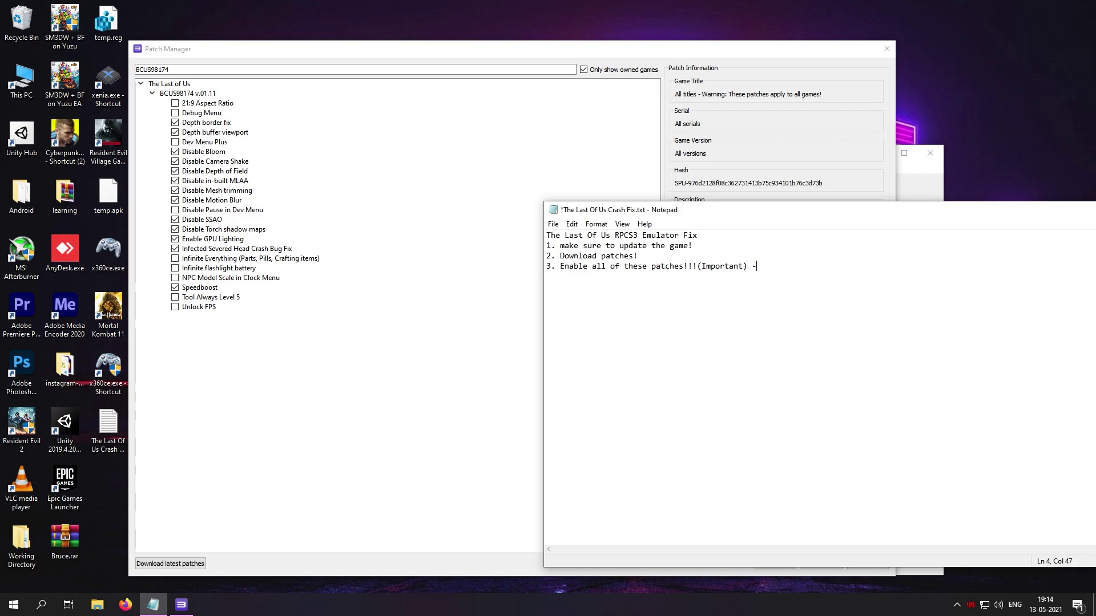
{"action": "type", "text": "M"}
{"action": "type", "text": "isable in"}
{"action": "type", "text": "-buil"}
{"action": "type", "text": "t MLAA (b"}
{"action": "type", "text": "ery importan"}
{"action": "type", "text": "t)"}
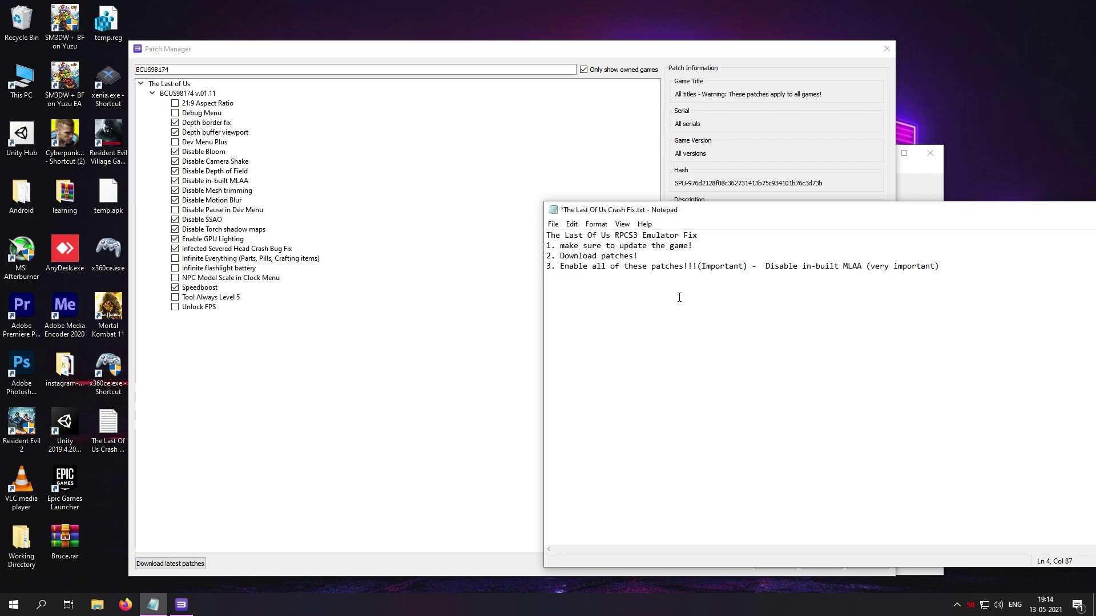
{"action": "type", "text": " 4. Create a custom fonfig"}
Step: Dismiss RPCS3's Patch Manager without saving and open the custom configuration of The Last of Us
{"action": "left_click", "coordinate": [930, 177]}
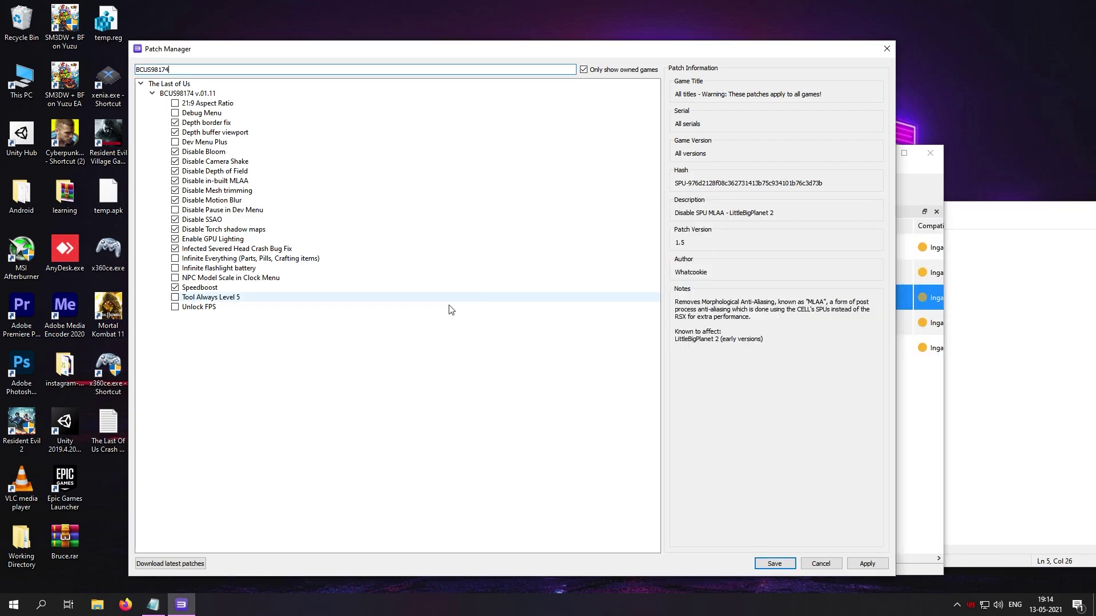
{"action": "left_click", "coordinate": [822, 564]}
{"action": "right_click", "coordinate": [288, 301]}
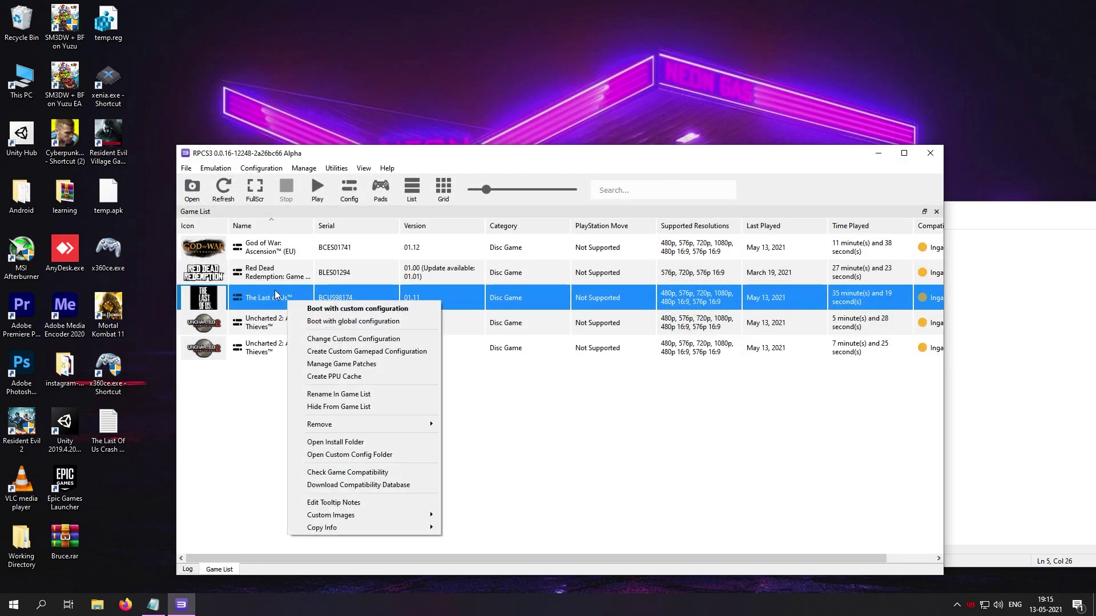
{"action": "left_click", "coordinate": [323, 339]}
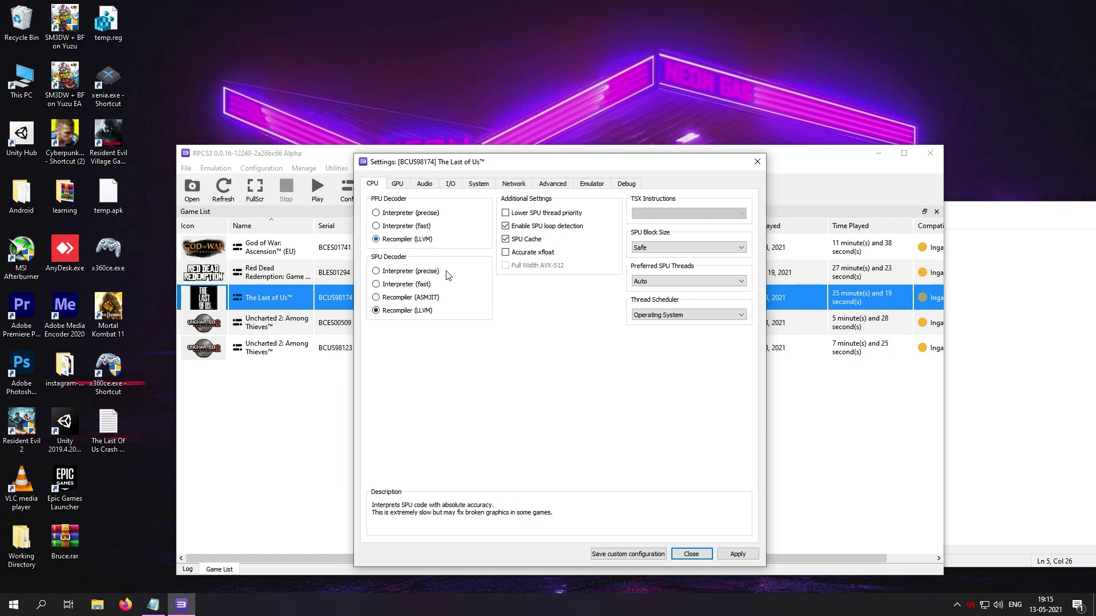
Step: Add the line "5. Follow all my settings!" in Notepad and display the GPU settings of the game's custom configuration in RPCS3
{"action": "left_click", "coordinate": [1018, 360]}
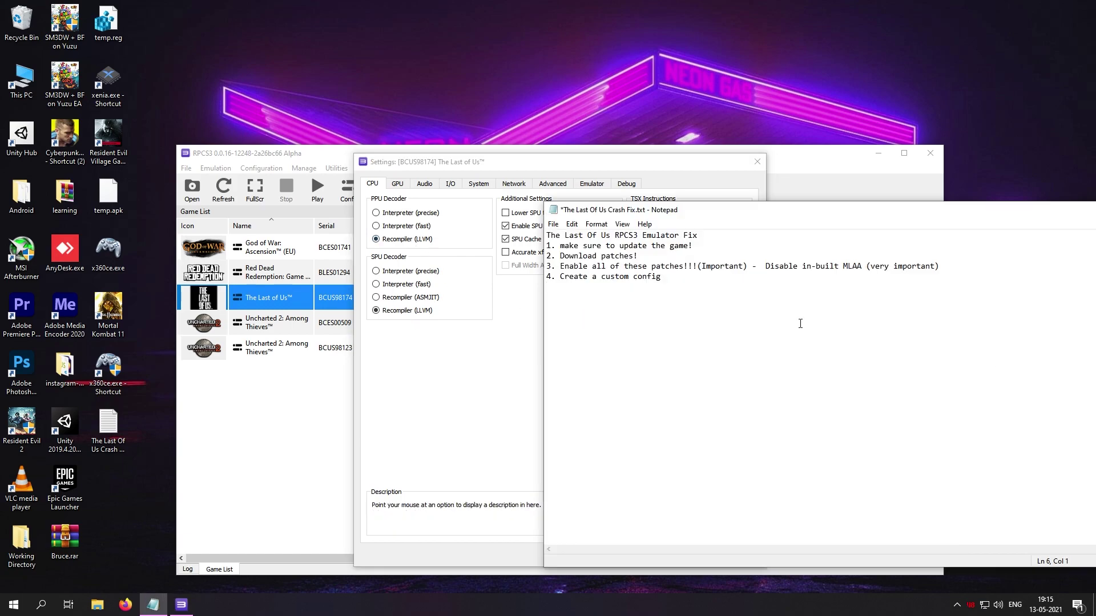
{"action": "type", "text": "5. Follow all my settings!"}
{"action": "left_click", "coordinate": [483, 416]}
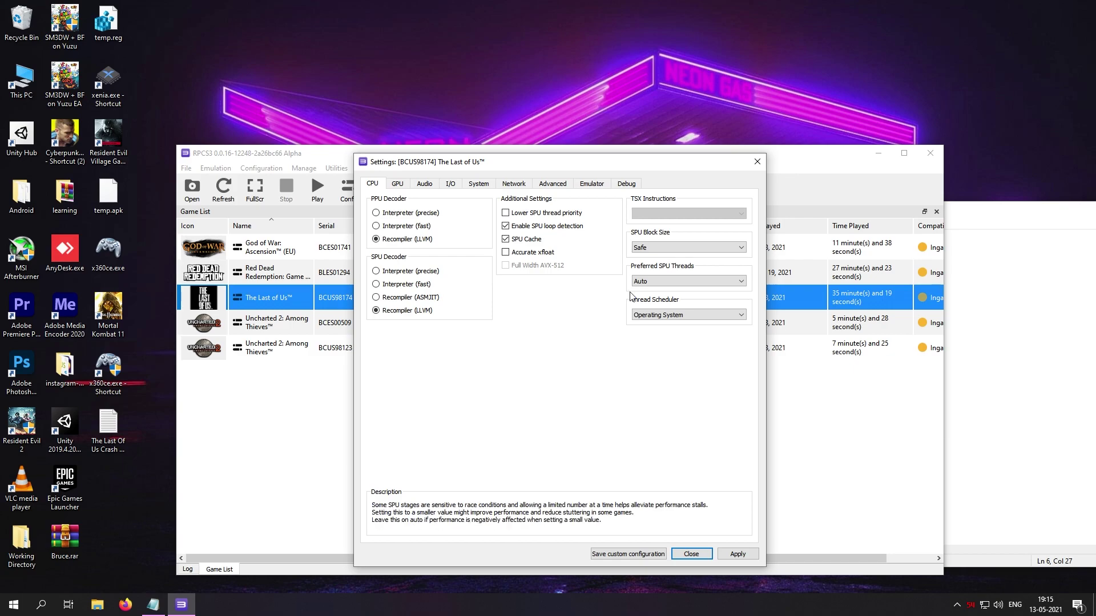
{"action": "left_click", "coordinate": [398, 184]}
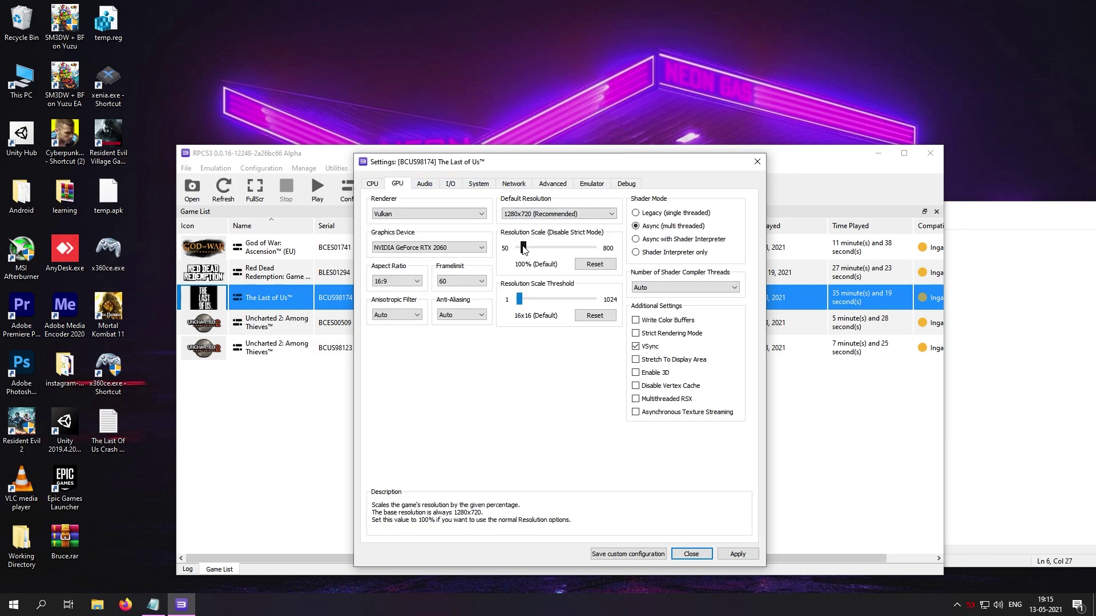
Step: Switch to Notepad and add the line "6. Run the default Resolution as 1280x720p (Very Important)"
{"action": "left_click", "coordinate": [970, 320]}
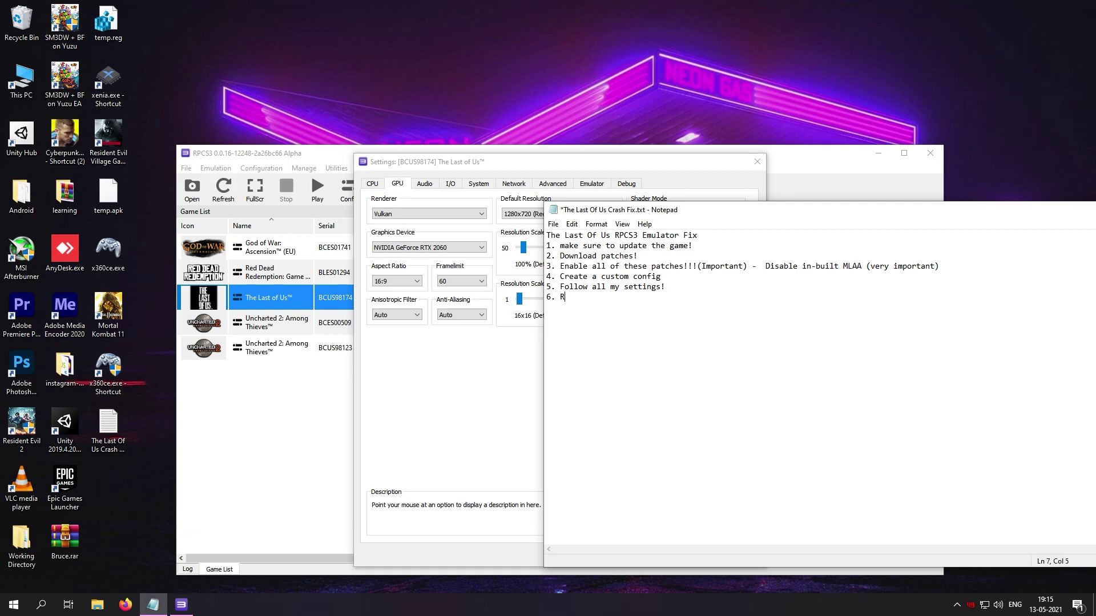
{"action": "type", "text": "the default Resolution as 1280x720"}
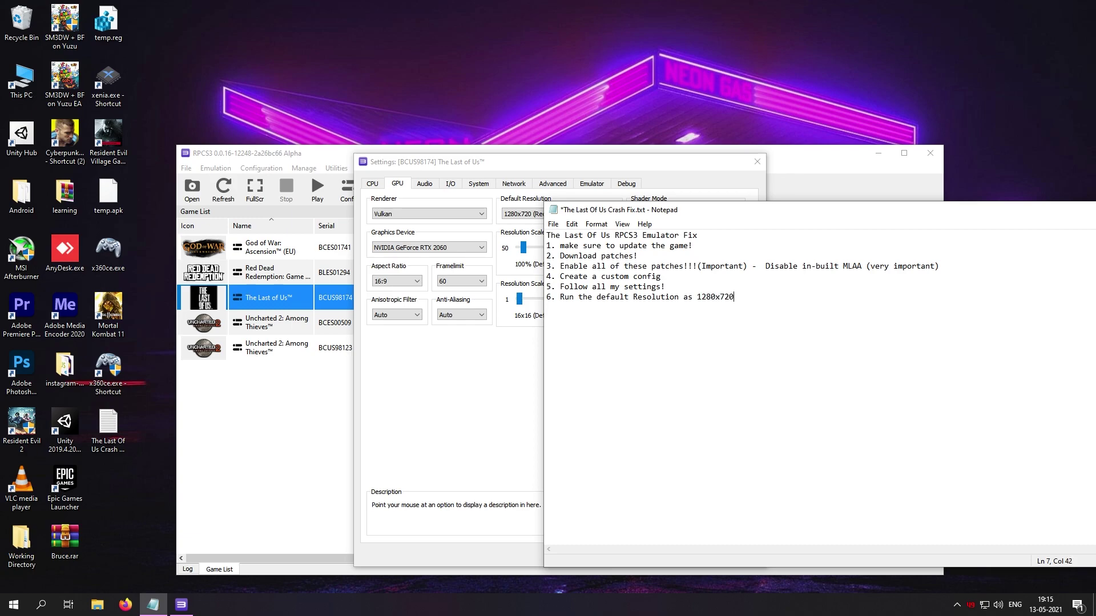
{"action": "type", "text": "p (Very Important)"}
Step: Return to the RPCS3 configuration and review the Audio, Network and Advanced settings for The Last of Us
{"action": "left_click", "coordinate": [532, 361]}
{"action": "left_click", "coordinate": [639, 348]}
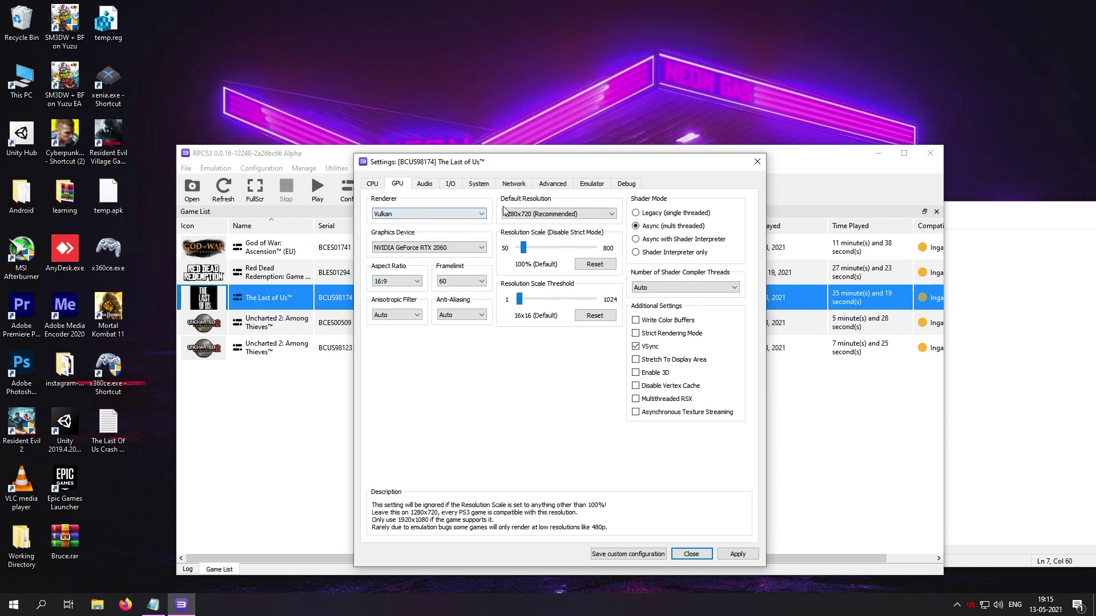
{"action": "left_click", "coordinate": [424, 184]}
{"action": "left_click", "coordinate": [518, 184]}
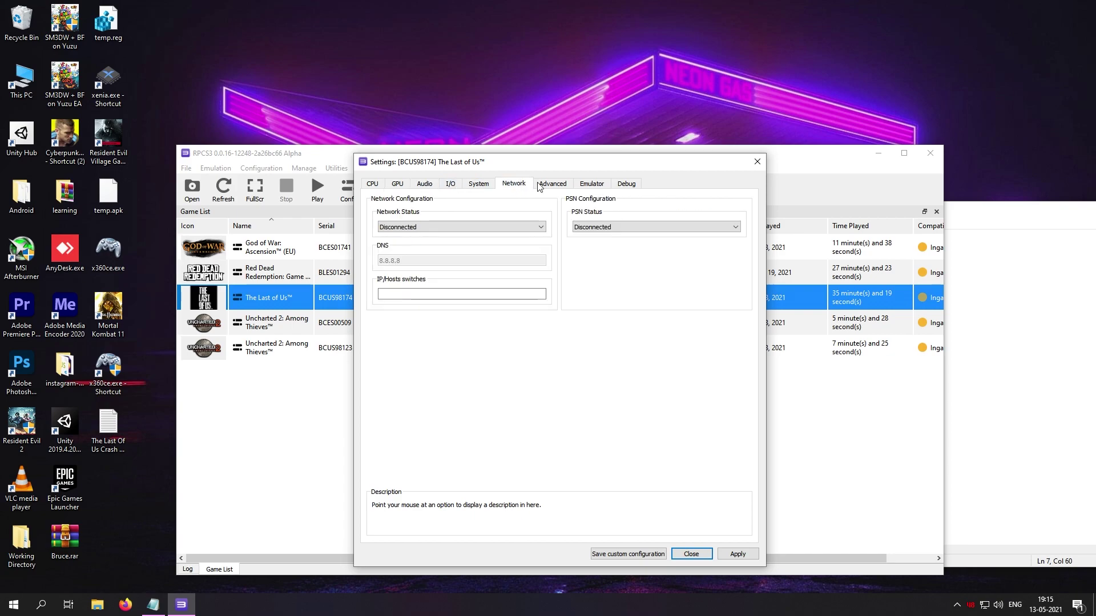
{"action": "left_click", "coordinate": [551, 187]}
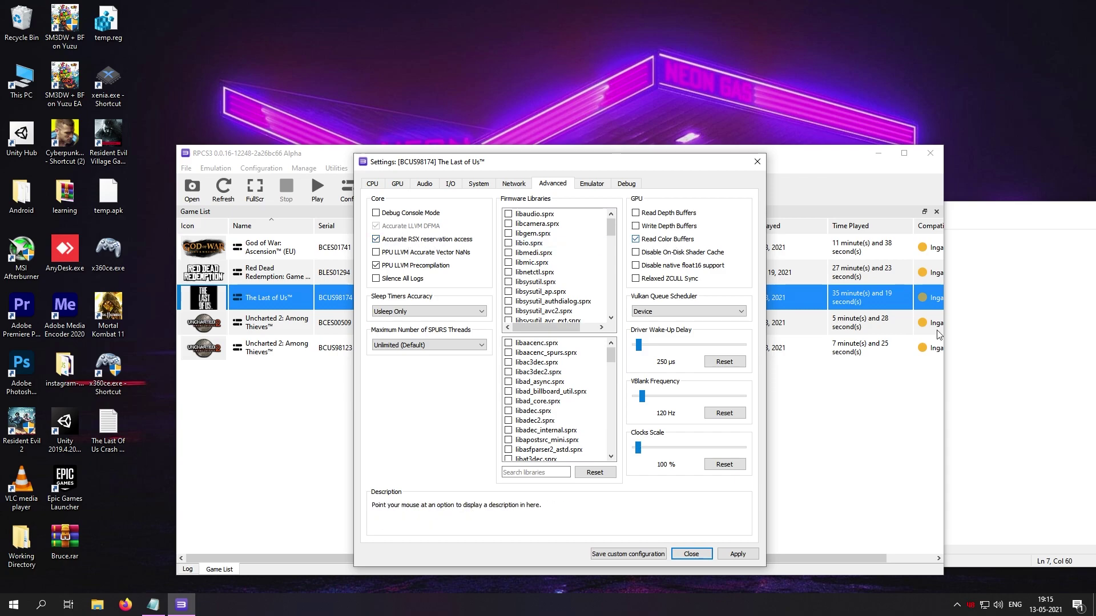
Step: Switch to Notepad and add the line "7. Accurate RSX reservation and Read Color Buffers", moving its window to uncover the Advanced settings
{"action": "left_click", "coordinate": [974, 338]}
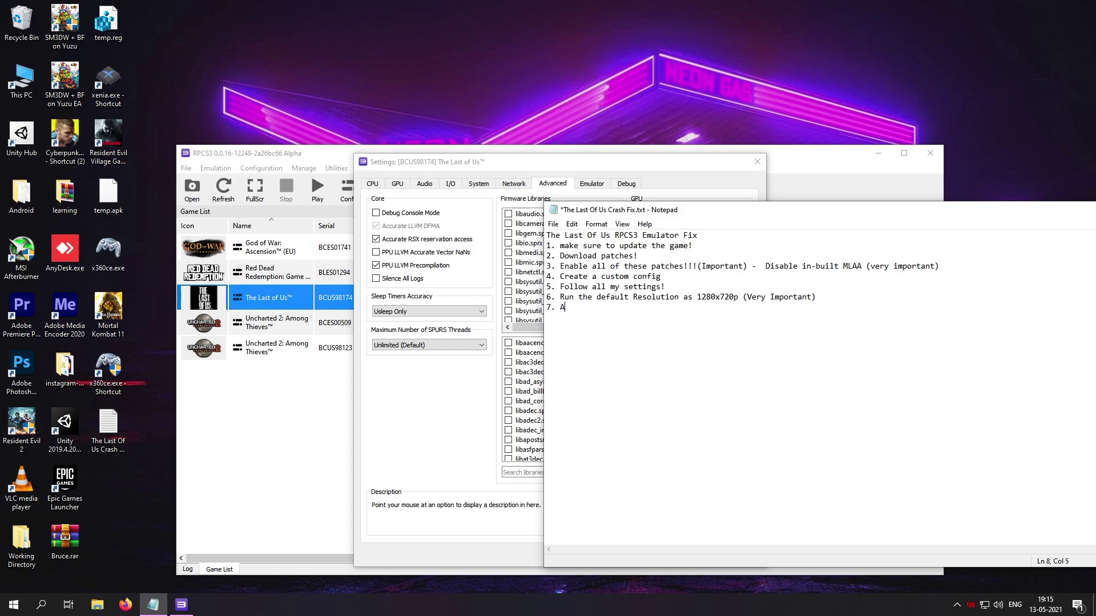
{"action": "type", "text": "ate RSX reservation and"}
{"action": "left_click_drag", "start_coordinate": [812, 218], "coordinate": [768, 426]}
{"action": "type", "text": "Read Colr"}
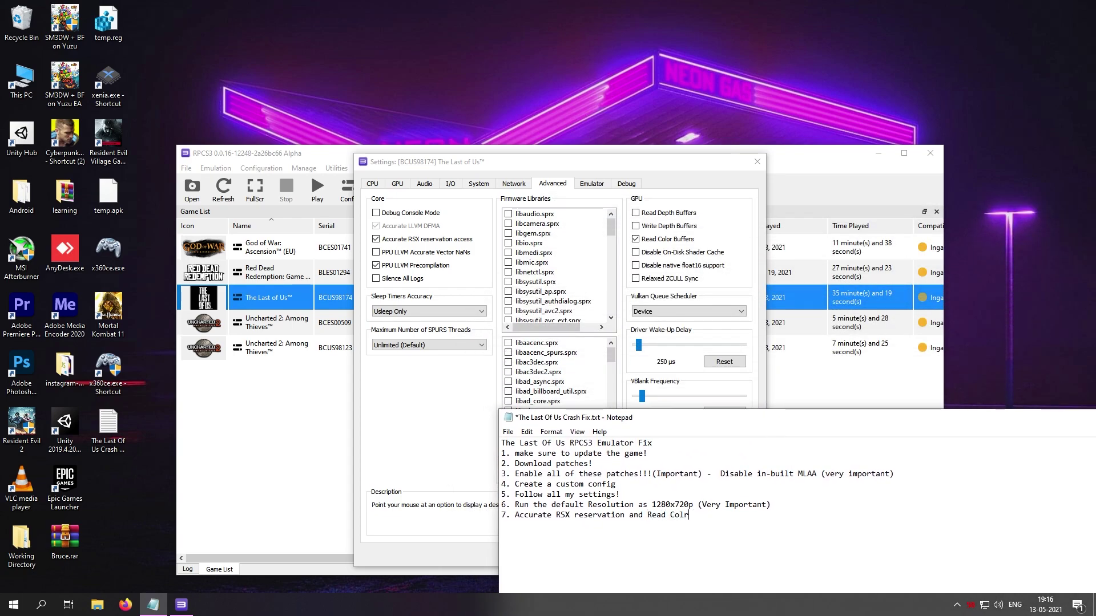
{"action": "key", "text": "BackSpace"}
{"action": "type", "text": "or Buffers"}
Step: Reposition the Notepad window to check the Advanced settings and append "(VBLank to 120 if you want more than 30fps)" to line 7
{"action": "left_click_drag", "start_coordinate": [782, 418], "coordinate": [916, 552]}
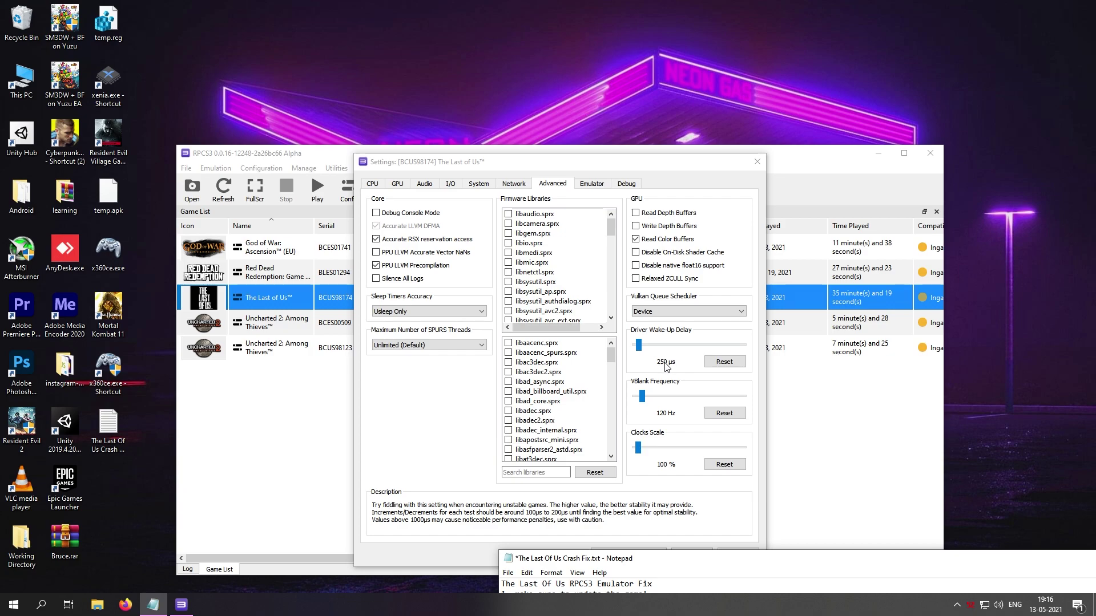
{"action": "left_click_drag", "start_coordinate": [748, 552], "coordinate": [831, 276]}
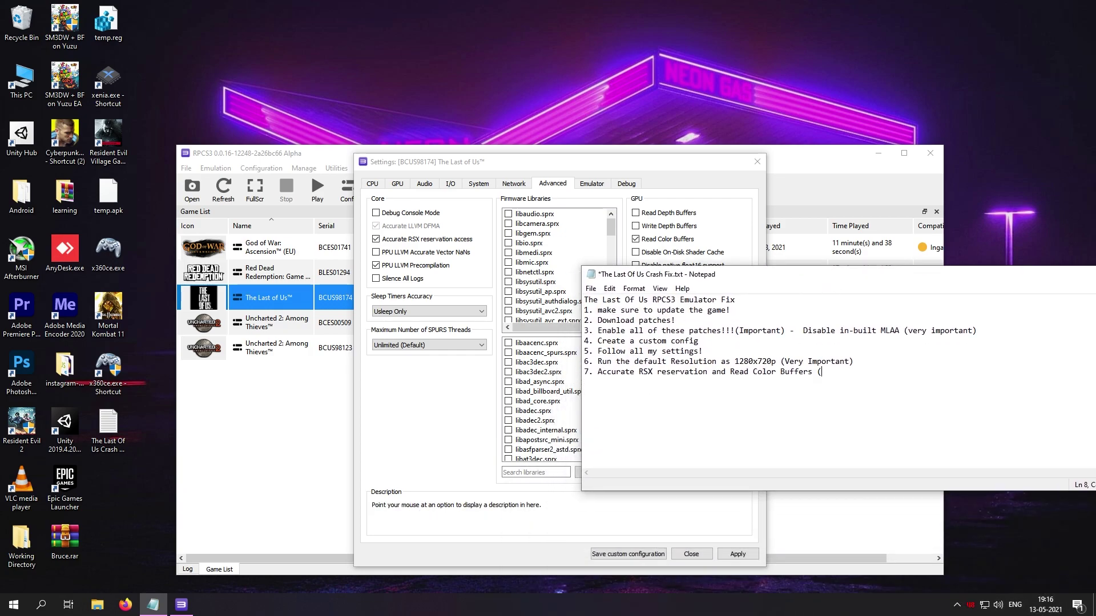
{"action": "type", "text": "ank to 120"}
{"action": "type", "text": " ) if you wnat"}
{"action": "key", "text": "BackSpace"}
{"action": "type", "text": "an"}
{"action": "key", "text": "BackSpace"}
{"action": "key", "text": "BackSpace"}
{"action": "key", "text": "BackSpace"}
{"action": "key", "text": "BackSpace"}
{"action": "key", "text": "BackSpace"}
{"action": "key", "text": "BackSpace"}
{"action": "key", "text": "BackSpace"}
{"action": "type", "text": "if you wnant more tha"}
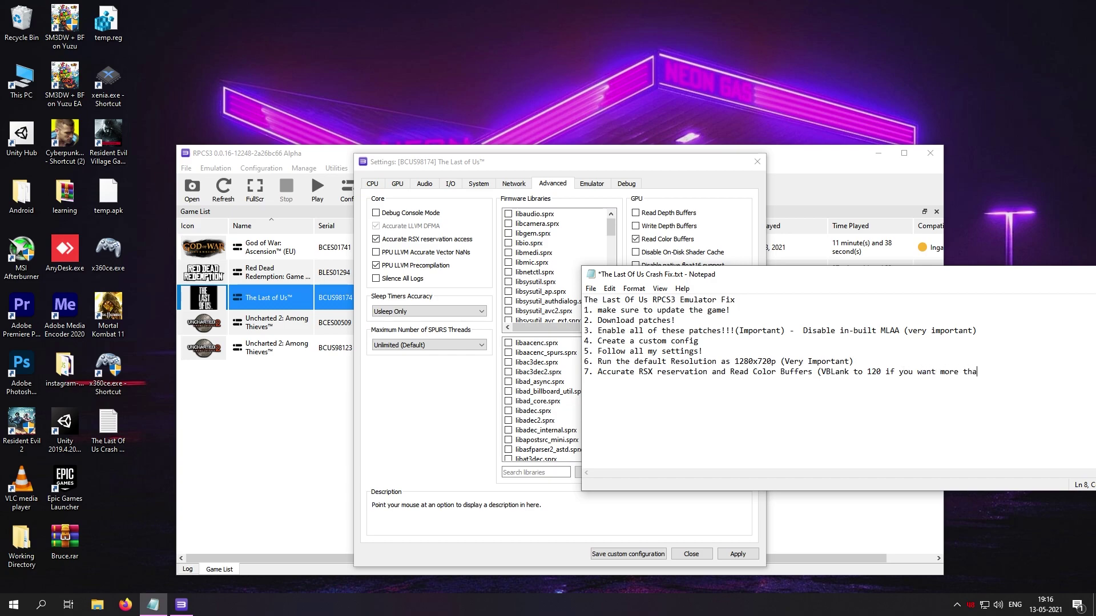
{"action": "type", "text": "n 30fps"}
Step: Review the Emulator and Debug settings in the custom configuration of The Last of Us in RPCS3
{"action": "left_click", "coordinate": [595, 185]}
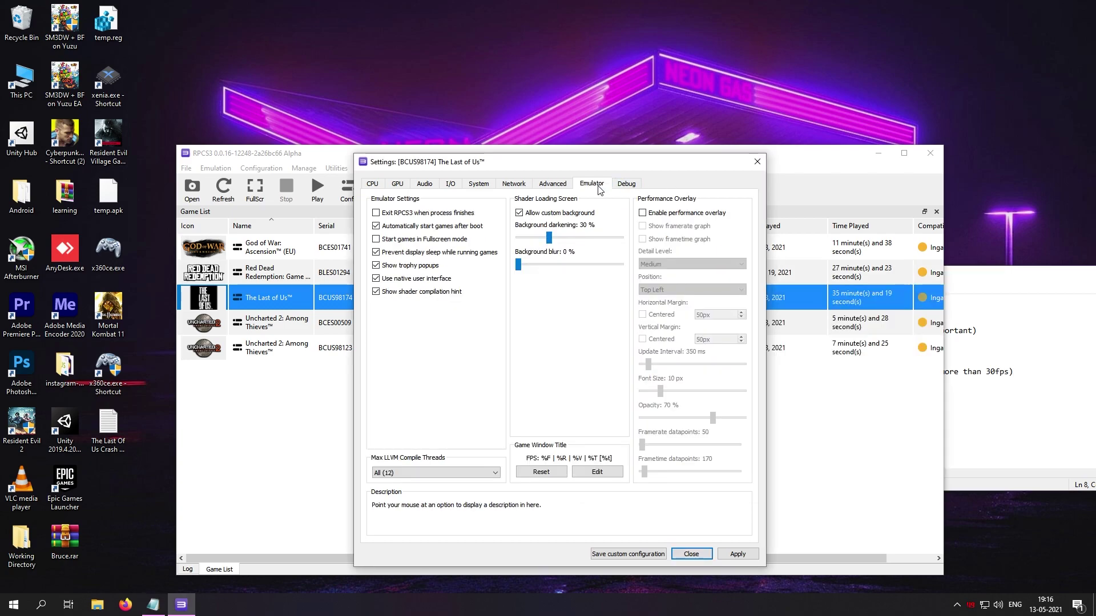
{"action": "left_click", "coordinate": [629, 186]}
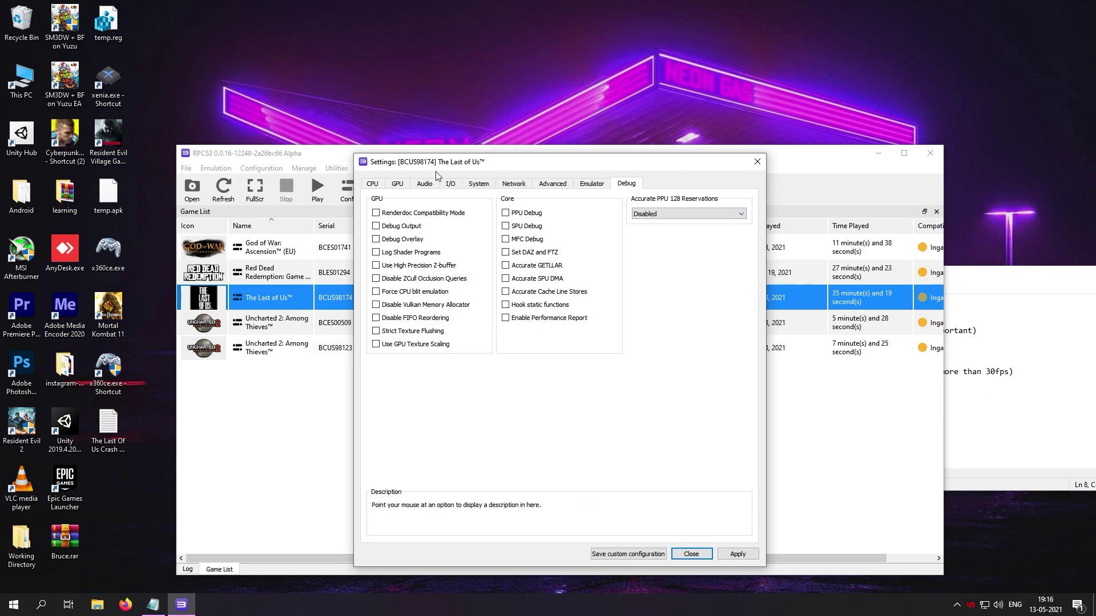
{"action": "left_click", "coordinate": [382, 182]}
Step: Close the configuration window and boot The Last of Us with its custom configuration
{"action": "left_click", "coordinate": [691, 555]}
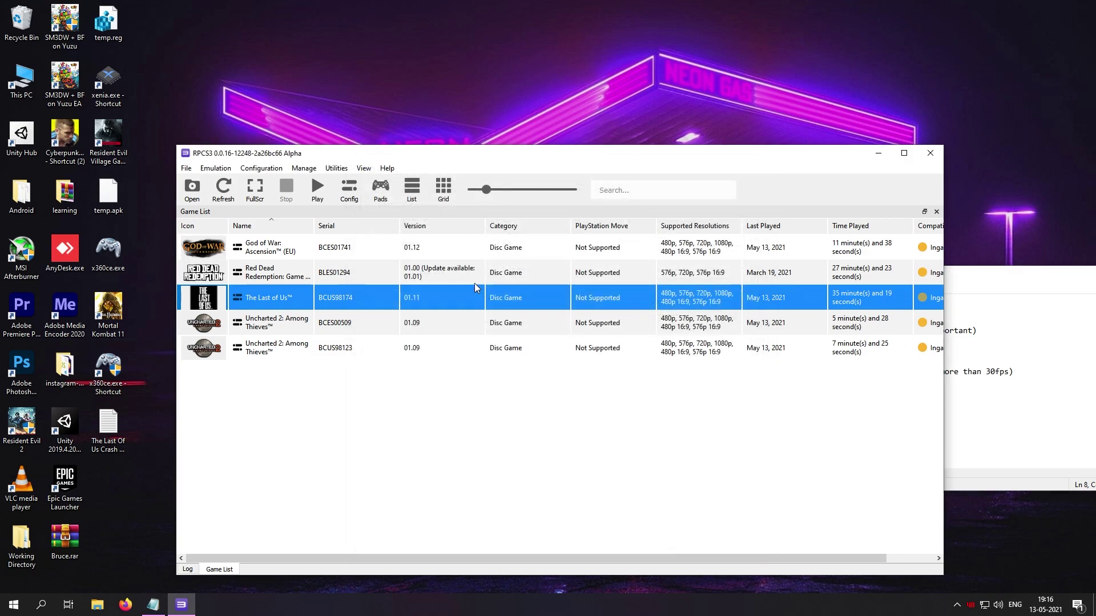
{"action": "right_click", "coordinate": [520, 294]}
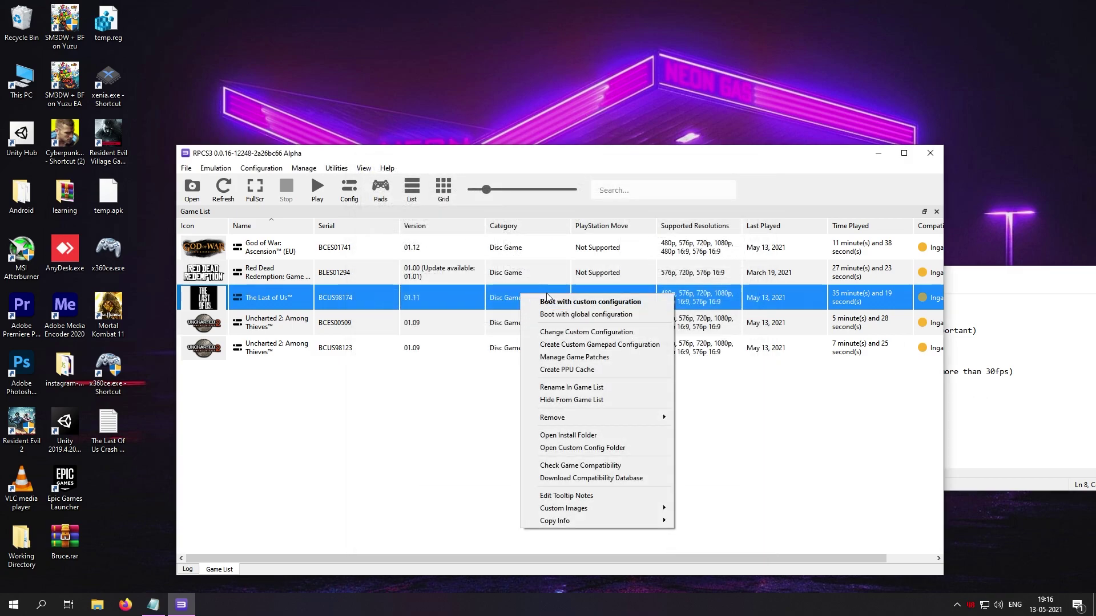
{"action": "left_click", "coordinate": [593, 302]}
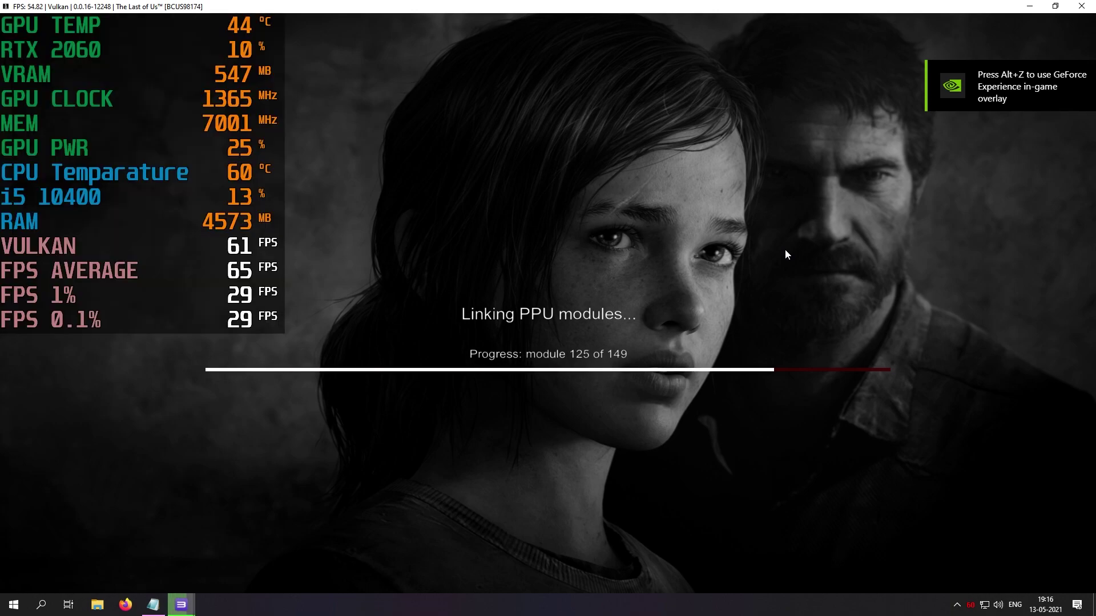
Step: Switch to Notepad, add "Important Note : Game is very cpu intensive may cause your cpu to overheat!! and its also not stable yet", and save
{"action": "key", "text": "alt+Tab"}
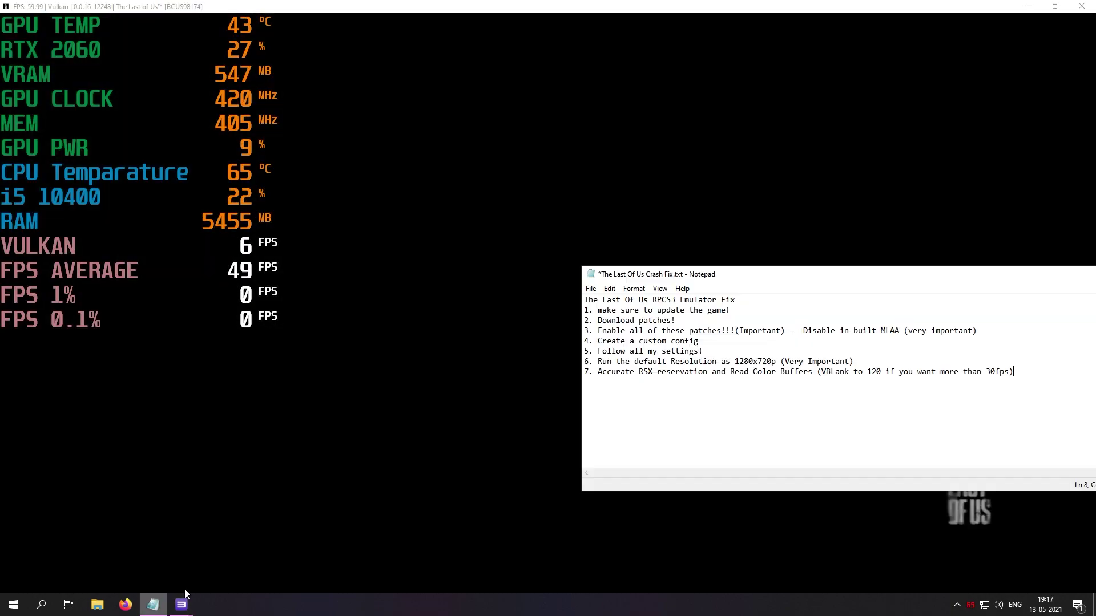
{"action": "type", "text": "Important Note : Game"}
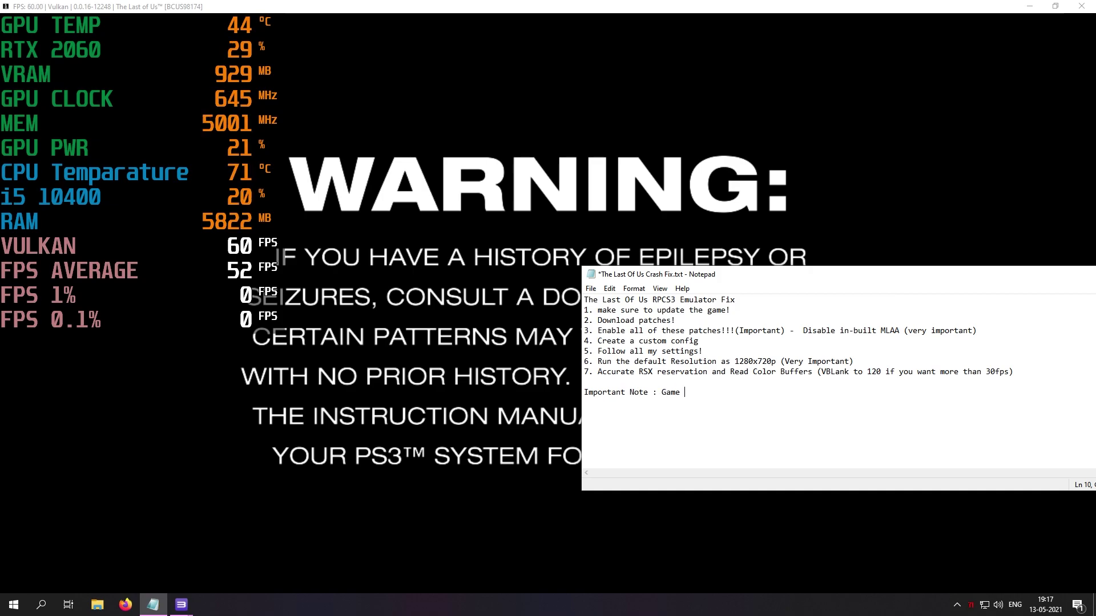
{"action": "type", "text": " may ca"}
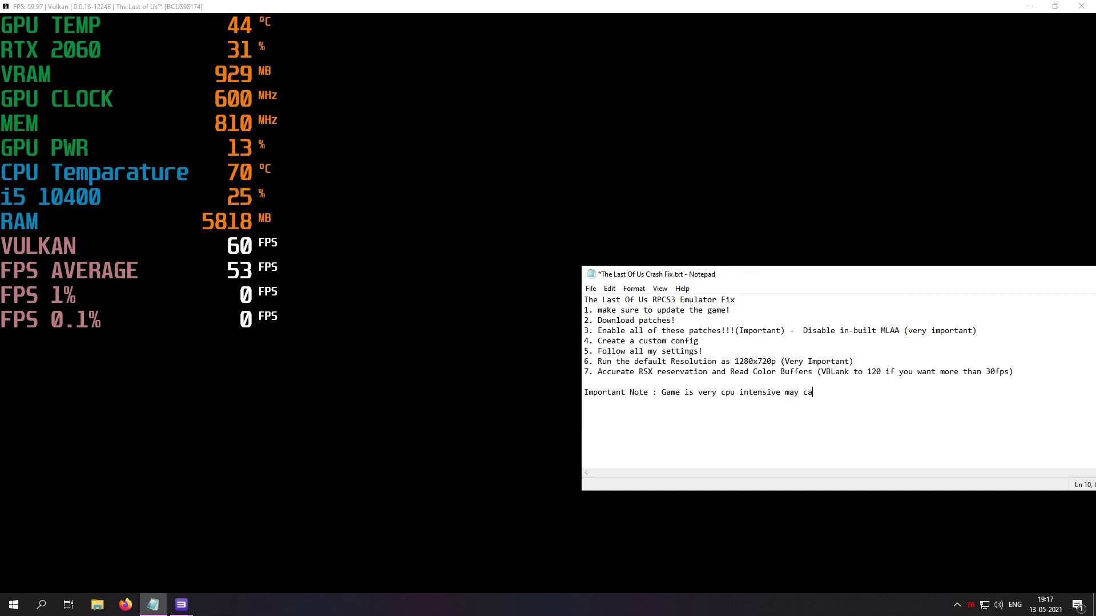
{"action": "type", "text": "use your cpu to overheat!! and its als"}
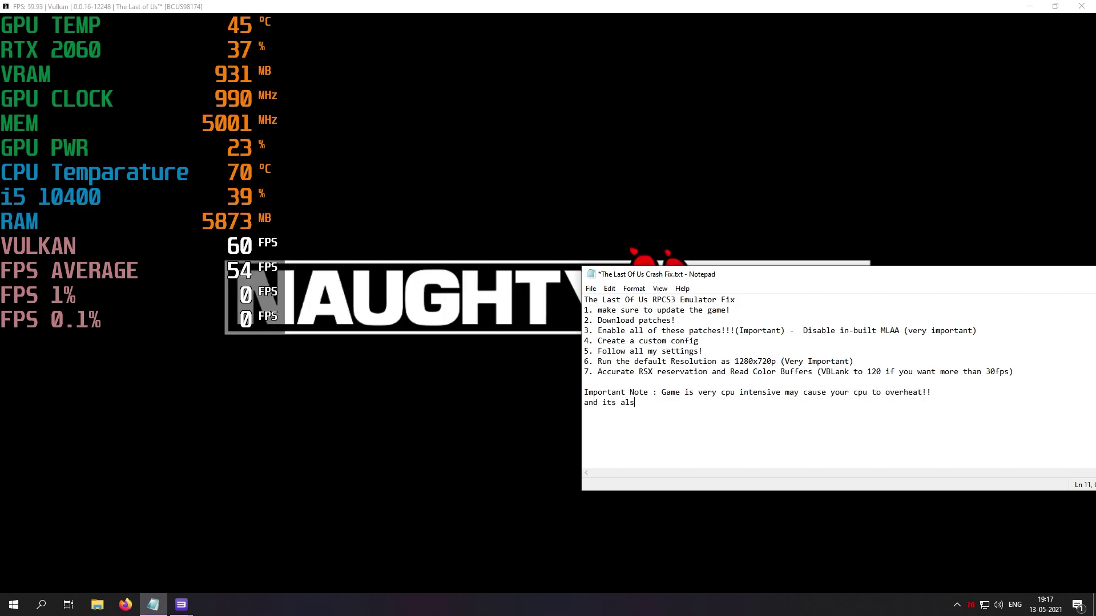
{"action": "type", "text": "o not stable yet"}
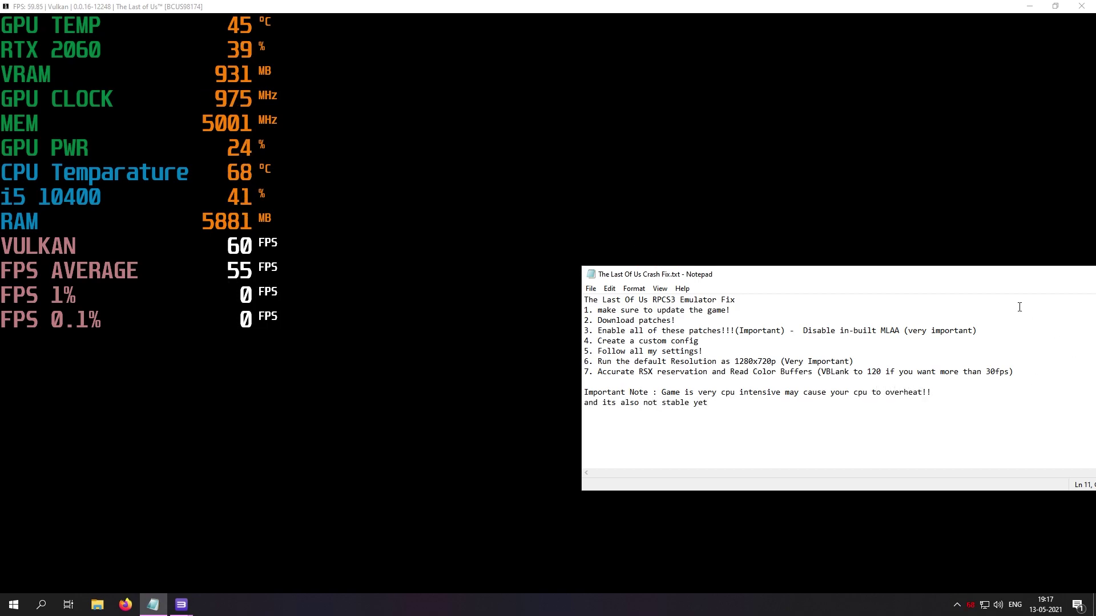
Step: Return to the running game, proceed past the start screen and open the main story menu of The Last of Us
{"action": "left_click", "coordinate": [765, 203]}
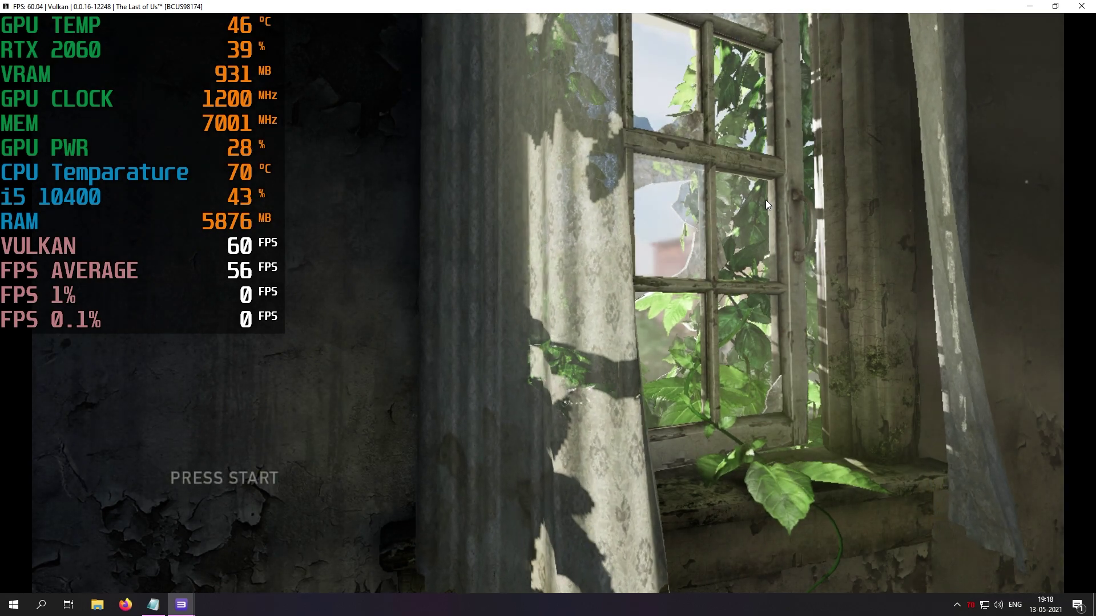
{"action": "key", "text": "Return"}
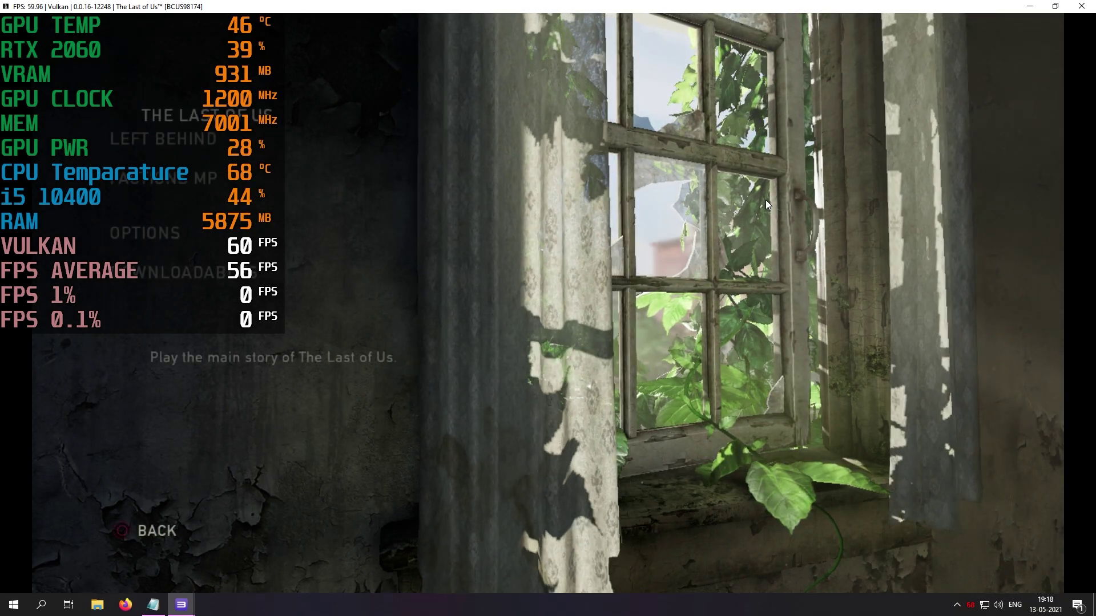
{"action": "key", "text": "Down"}
{"action": "key", "text": "Down"}
{"action": "key", "text": "Up"}
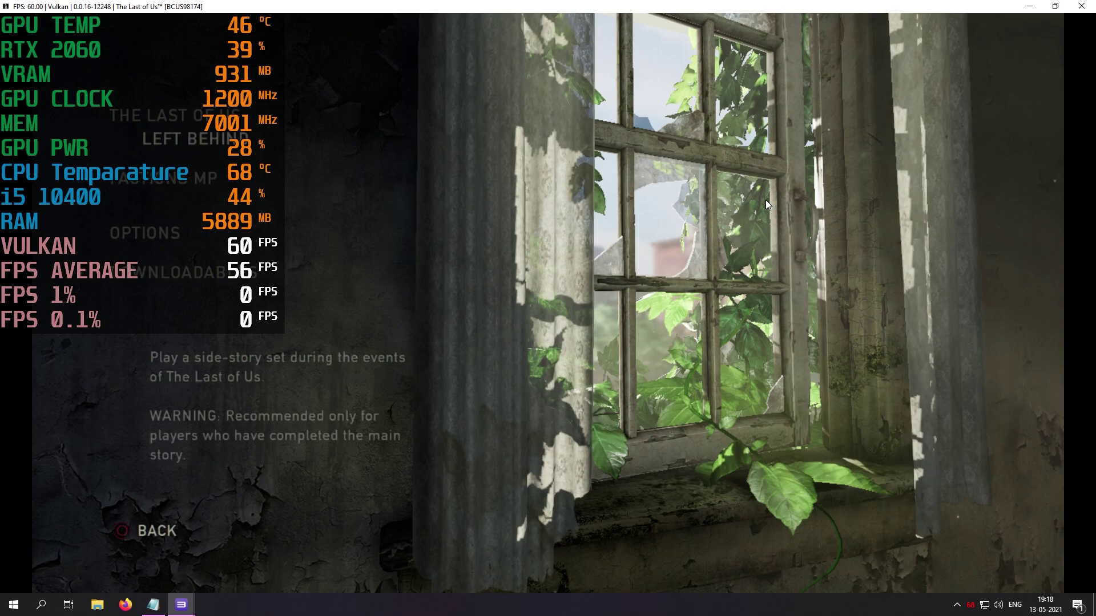
{"action": "key", "text": "Up"}
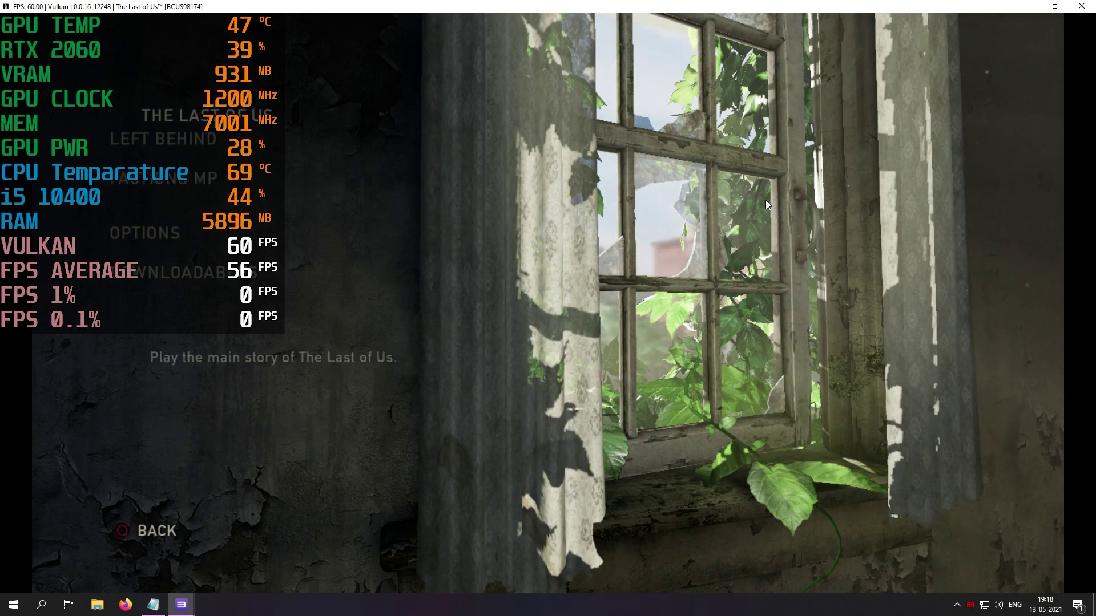
{"action": "key", "text": "x"}
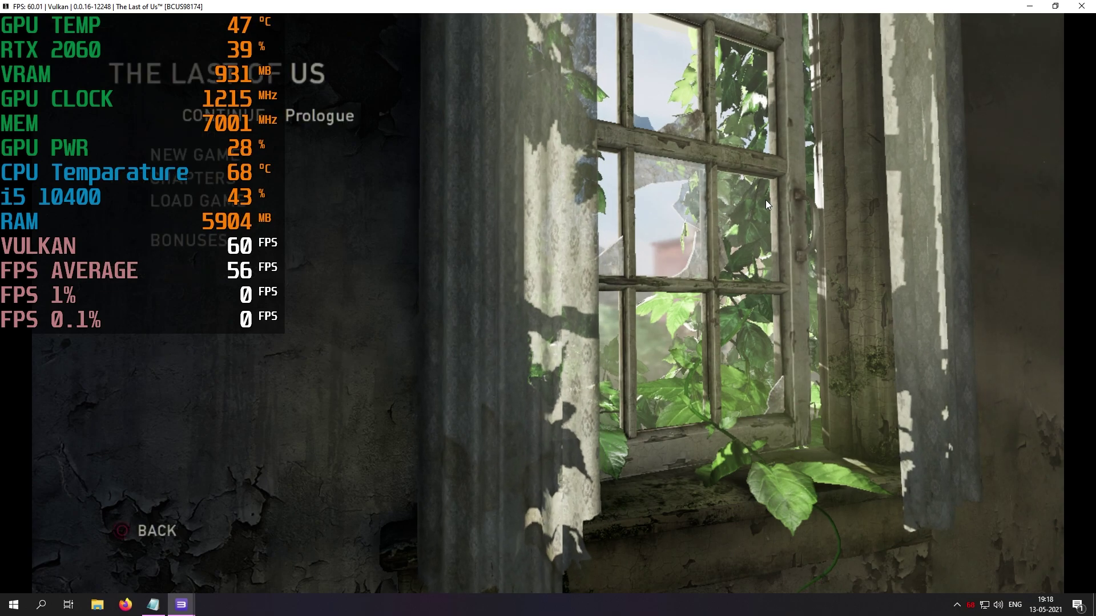